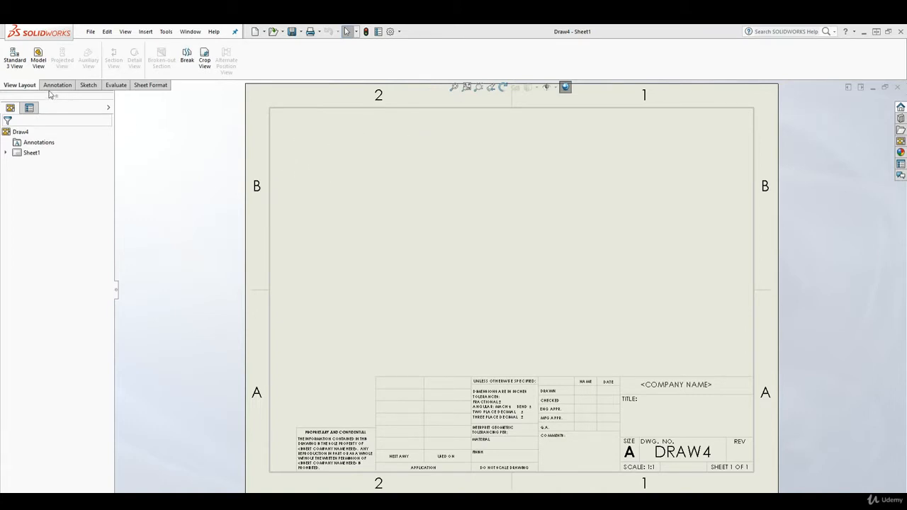
- Insert a top view of the Check Valve assembly in the upper-left area of the drawing sheet
{"action": "left_click", "coordinate": [39, 57]}
{"action": "left_click", "coordinate": [65, 266]}
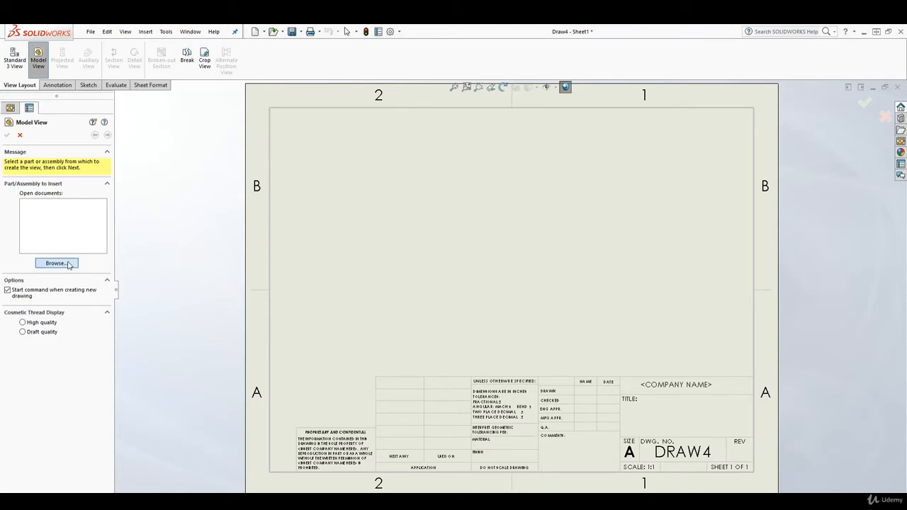
{"action": "left_click", "coordinate": [457, 212]}
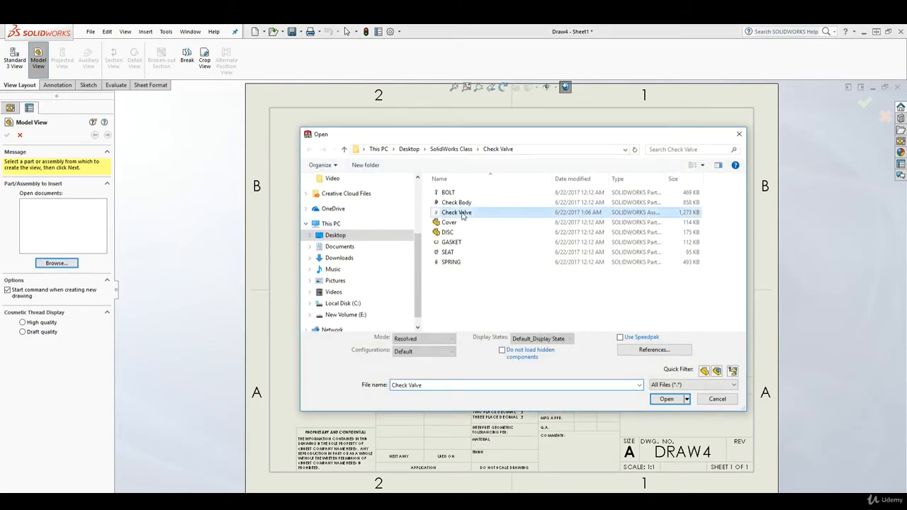
{"action": "left_click", "coordinate": [666, 399]}
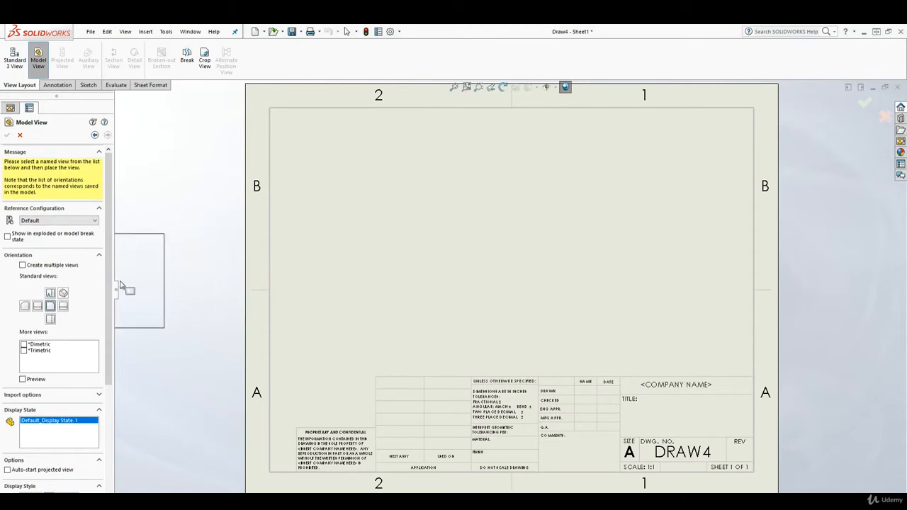
{"action": "left_click", "coordinate": [52, 294]}
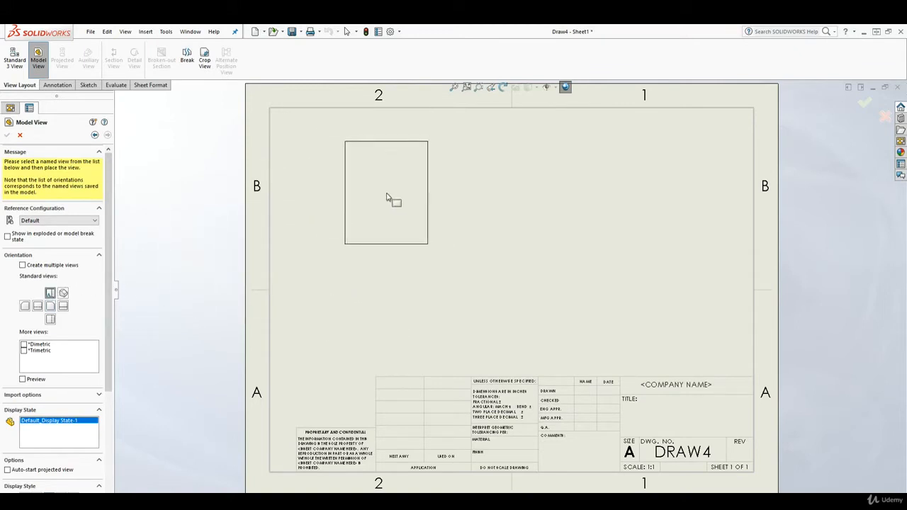
{"action": "left_click", "coordinate": [387, 192]}
- Hide the origins shown in the Check Valve drawing view
{"action": "left_click", "coordinate": [552, 87]}
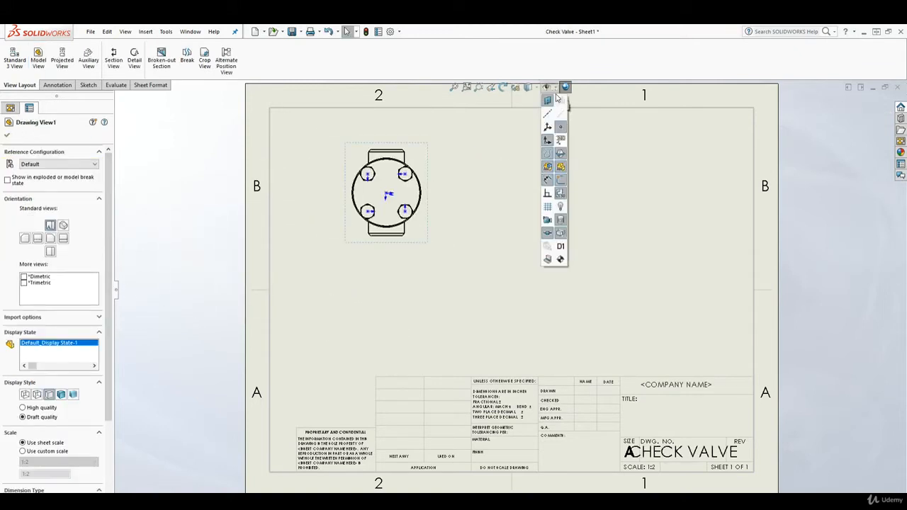
{"action": "left_click", "coordinate": [547, 141]}
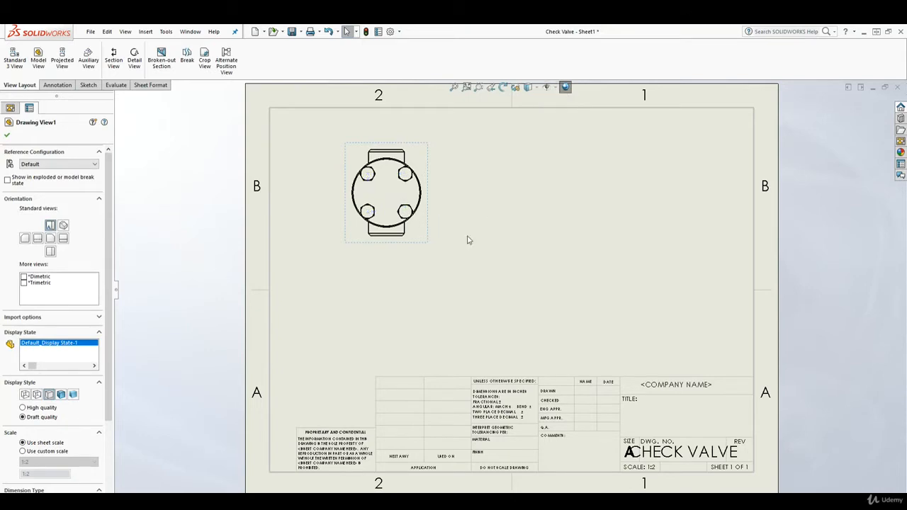
{"action": "scroll", "coordinate": [441, 243], "scroll_direction": "down", "scroll_amount": 4}
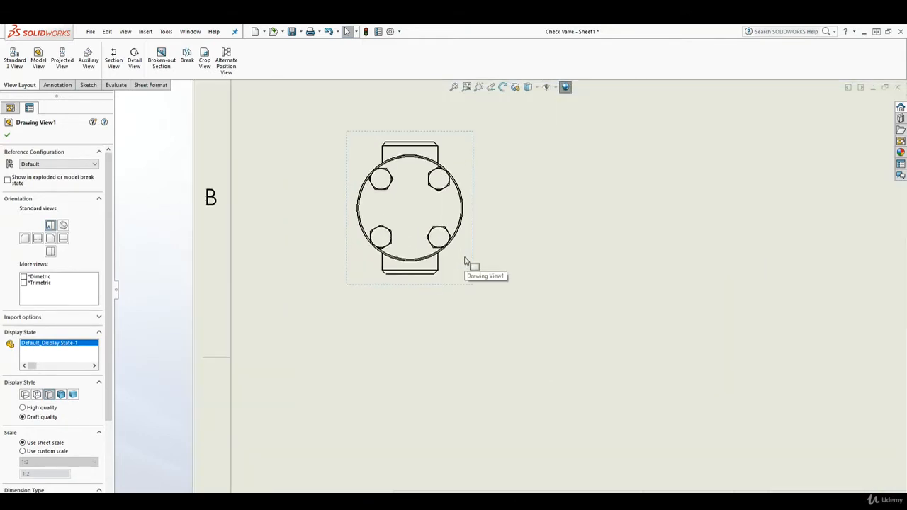
{"action": "scroll", "coordinate": [510, 294], "scroll_direction": "up", "scroll_amount": 3}
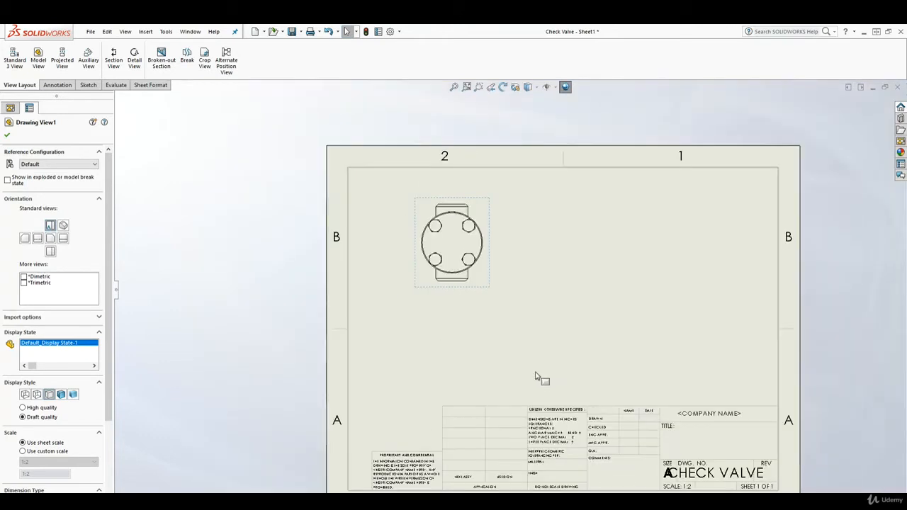
- Project a front view below the top view and a side view to the right of that front view
{"action": "left_click", "coordinate": [62, 57]}
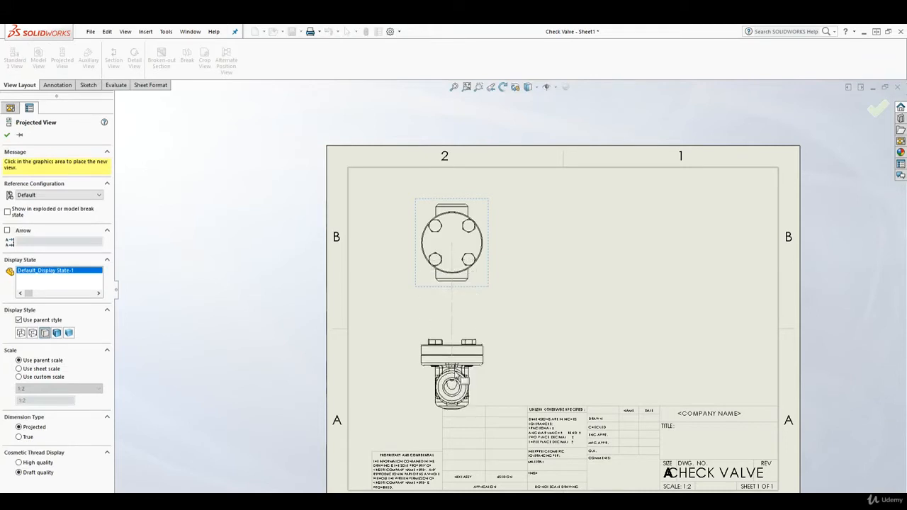
{"action": "left_click", "coordinate": [452, 370]}
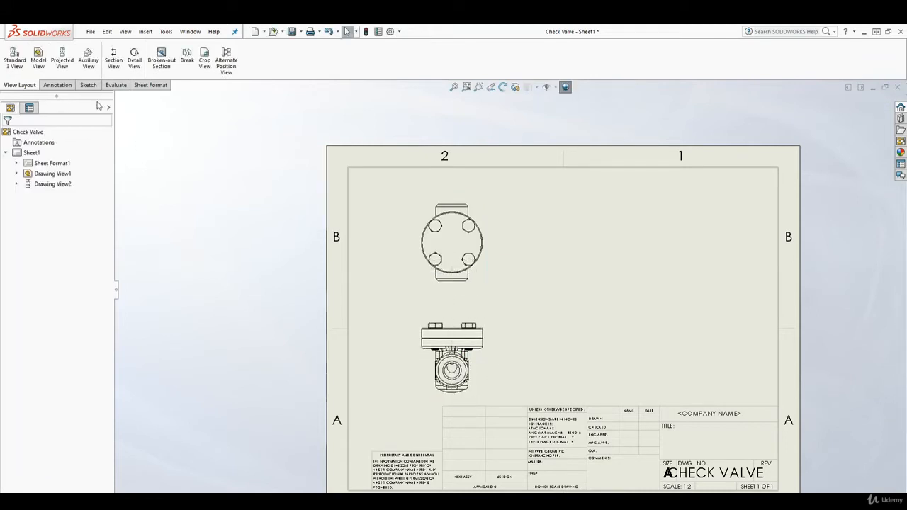
{"action": "left_click", "coordinate": [62, 57]}
{"action": "left_click", "coordinate": [474, 363]}
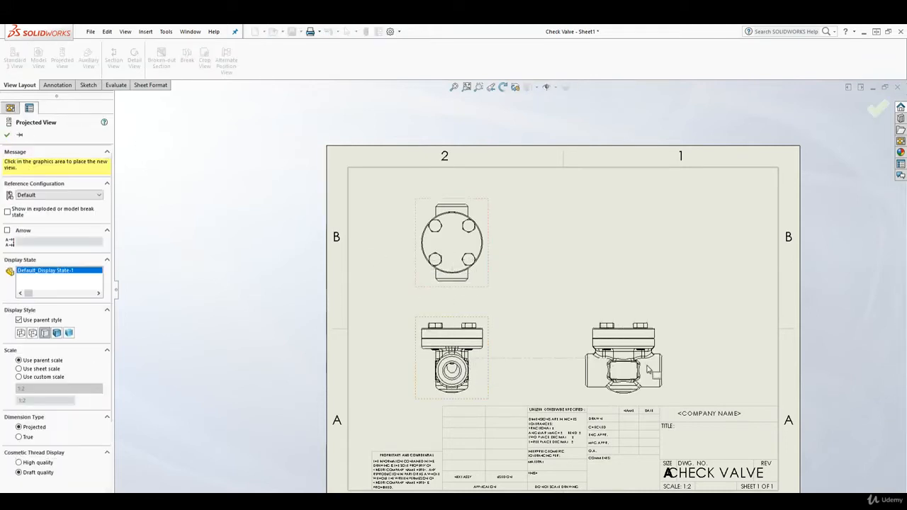
{"action": "left_click", "coordinate": [652, 370]}
- Reposition the top view toward the sheet's upper-left corner and raise the front view slightly clear of the title block
{"action": "scroll", "coordinate": [532, 364], "scroll_direction": "down", "scroll_amount": 1}
{"action": "middle_click_drag", "start_coordinate": [529, 361], "coordinate": [414, 374]}
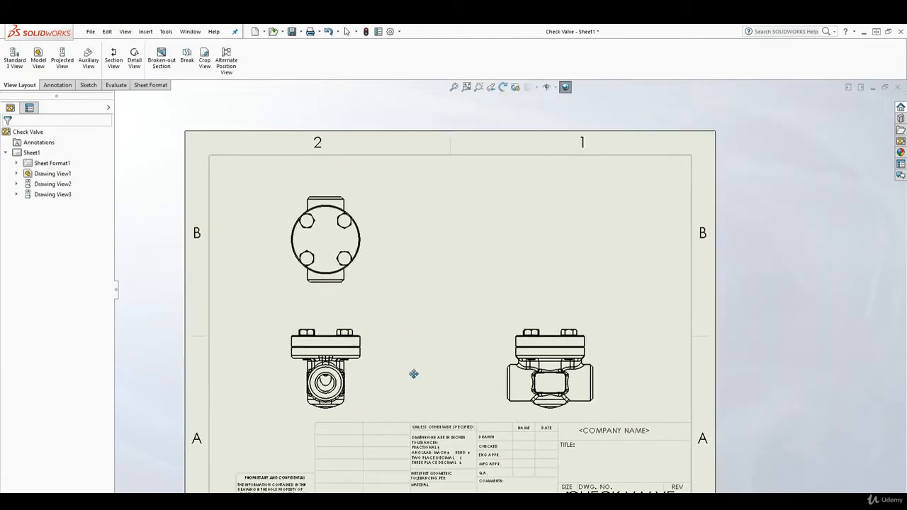
{"action": "left_click_drag", "start_coordinate": [368, 294], "coordinate": [363, 271]}
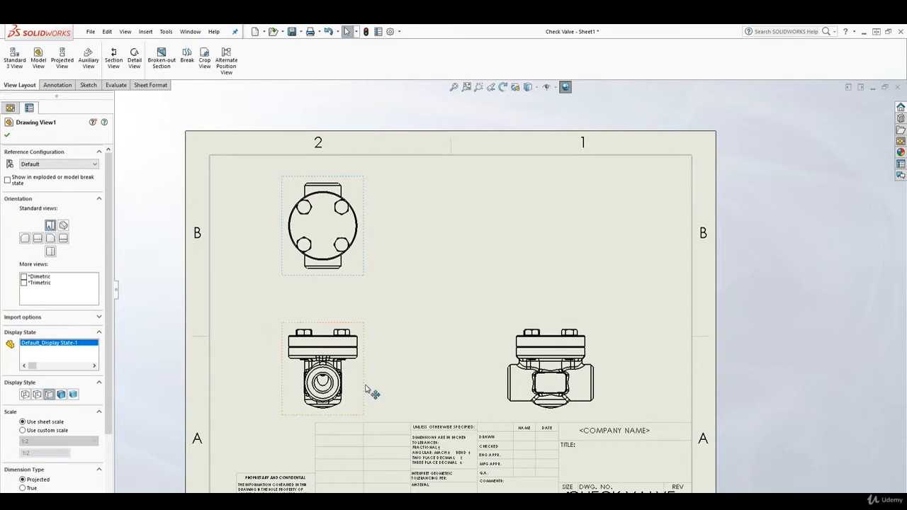
{"action": "left_click_drag", "start_coordinate": [368, 392], "coordinate": [369, 386]}
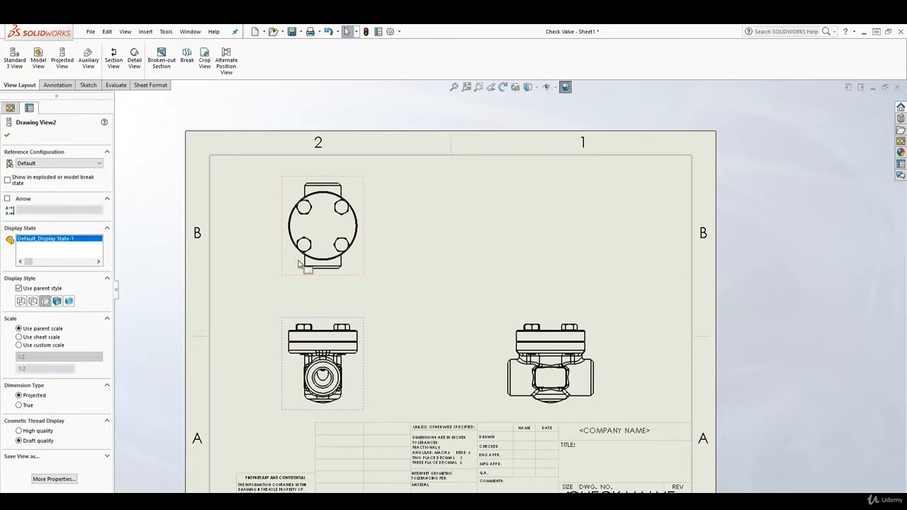
{"action": "left_click_drag", "start_coordinate": [360, 284], "coordinate": [356, 278]}
- Set the top view to a custom scale of 1:4
{"action": "scroll", "coordinate": [393, 379], "scroll_direction": "up", "scroll_amount": 1}
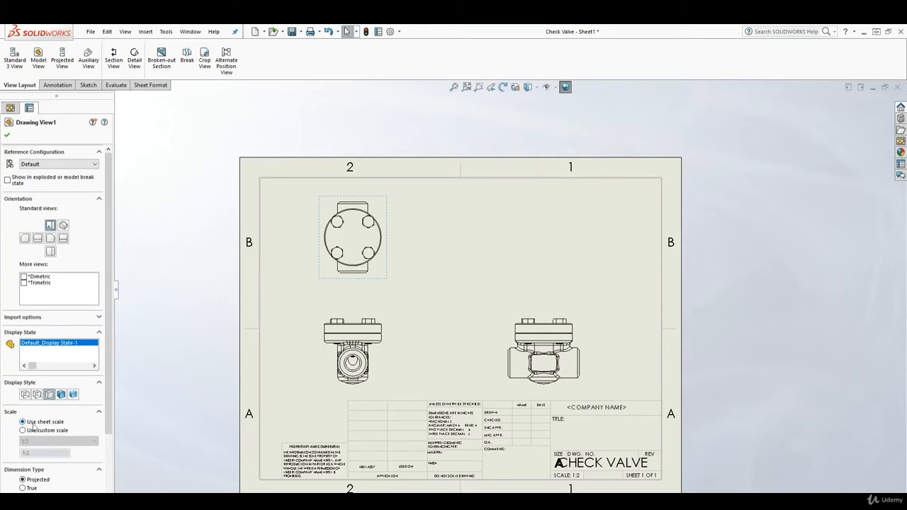
{"action": "scroll", "coordinate": [599, 460], "scroll_direction": "down", "scroll_amount": 4}
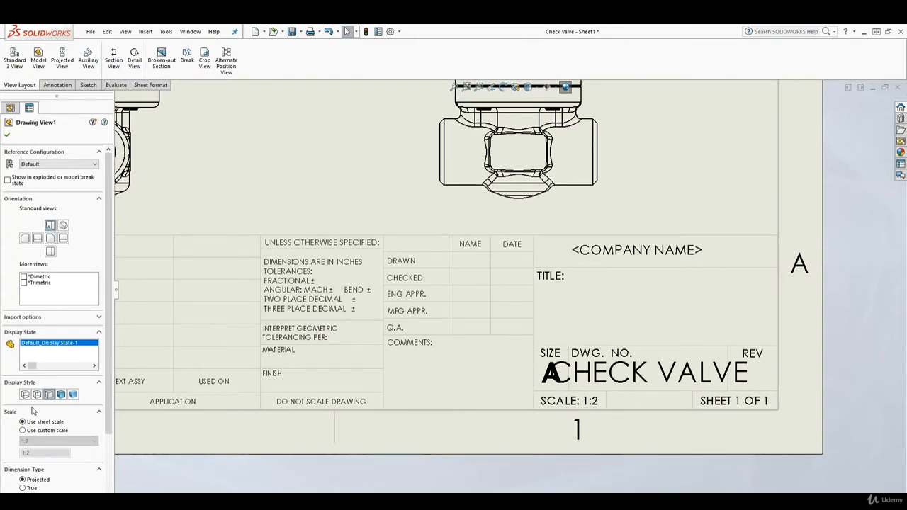
{"action": "left_click", "coordinate": [22, 430]}
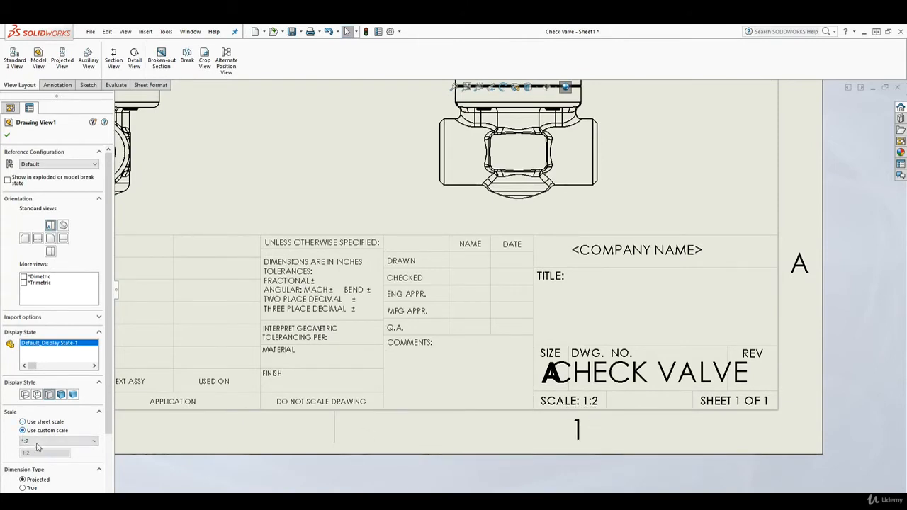
{"action": "left_click", "coordinate": [50, 441]}
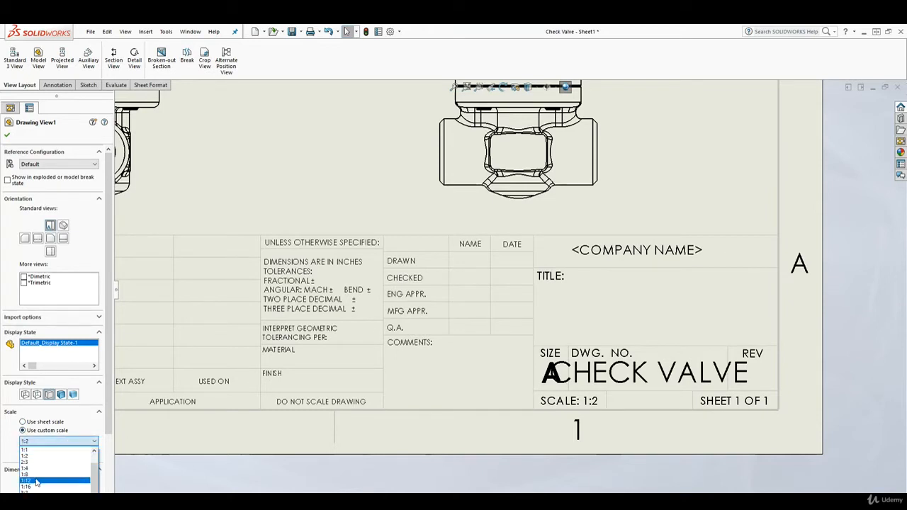
{"action": "left_click", "coordinate": [28, 469]}
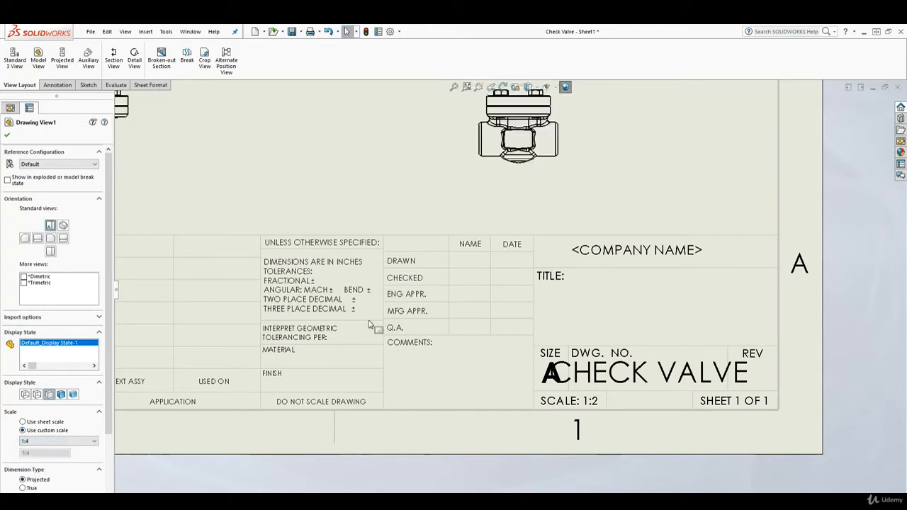
{"action": "key", "text": "f"}
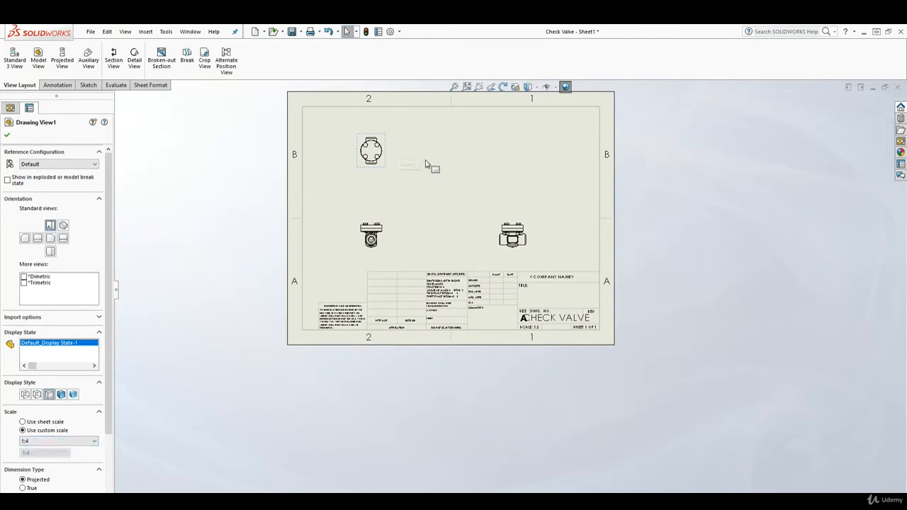
- Try the top view at a custom scale of 1:1, and return it to 1:2
{"action": "left_click", "coordinate": [64, 440]}
{"action": "left_click", "coordinate": [40, 451]}
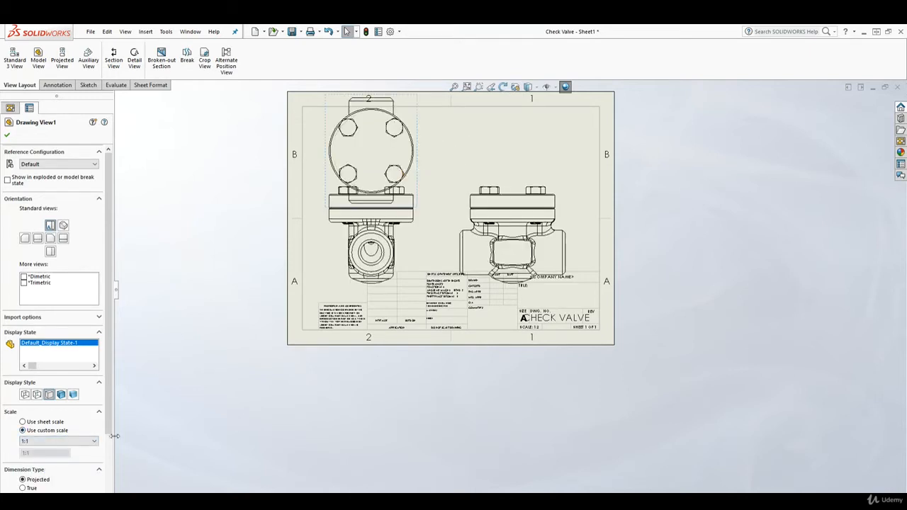
{"action": "left_click", "coordinate": [63, 440]}
{"action": "left_click", "coordinate": [40, 457]}
{"action": "left_click", "coordinate": [7, 136]}
- Set the scale of Sheet1 to 1:4 in its properties, using the A (ANSI) Landscape format
{"action": "scroll", "coordinate": [442, 187], "scroll_direction": "down", "scroll_amount": 2}
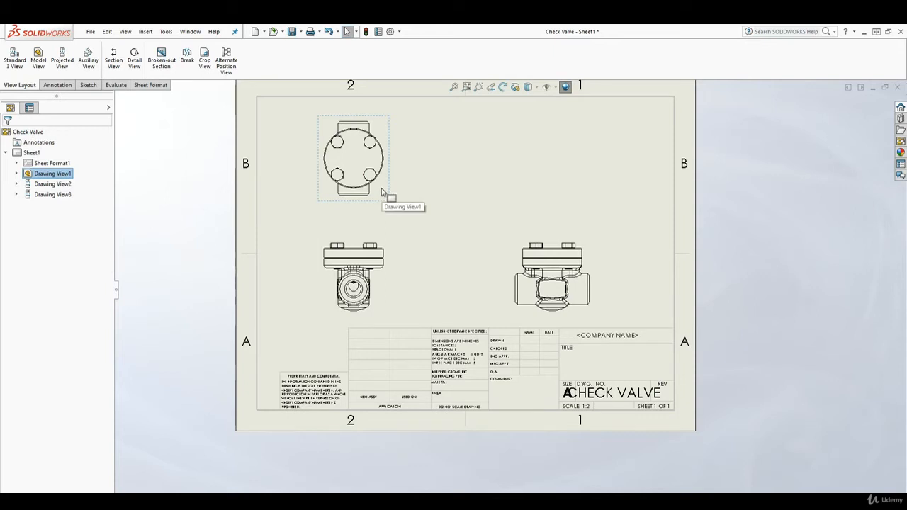
{"action": "scroll", "coordinate": [381, 190], "scroll_direction": "up", "scroll_amount": 1}
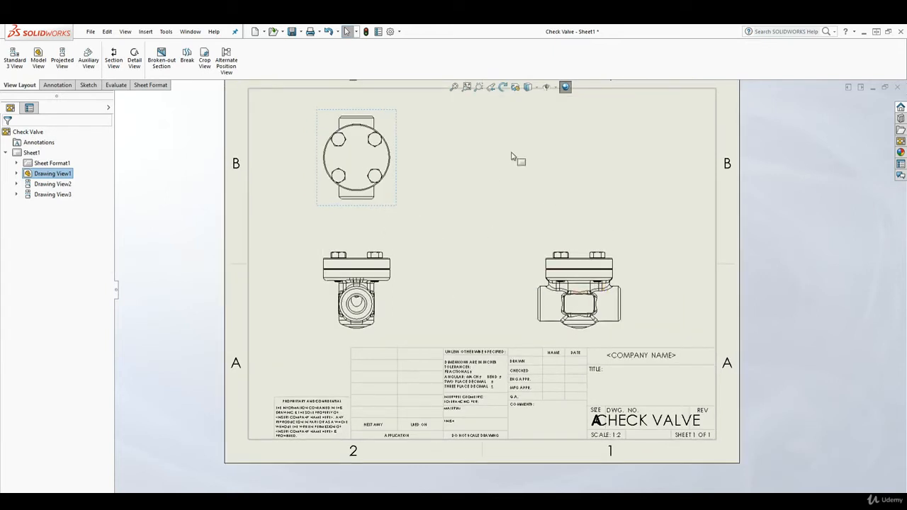
{"action": "right_click", "coordinate": [458, 194]}
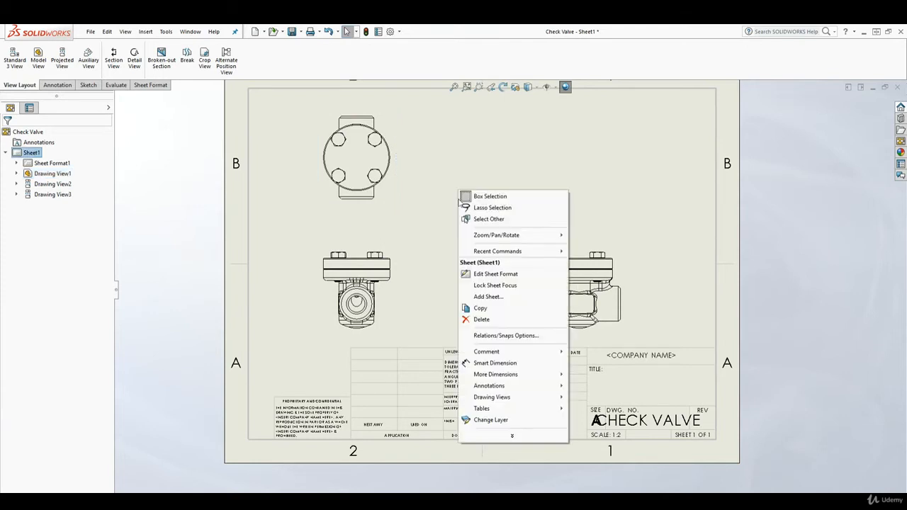
{"action": "left_click", "coordinate": [511, 437]}
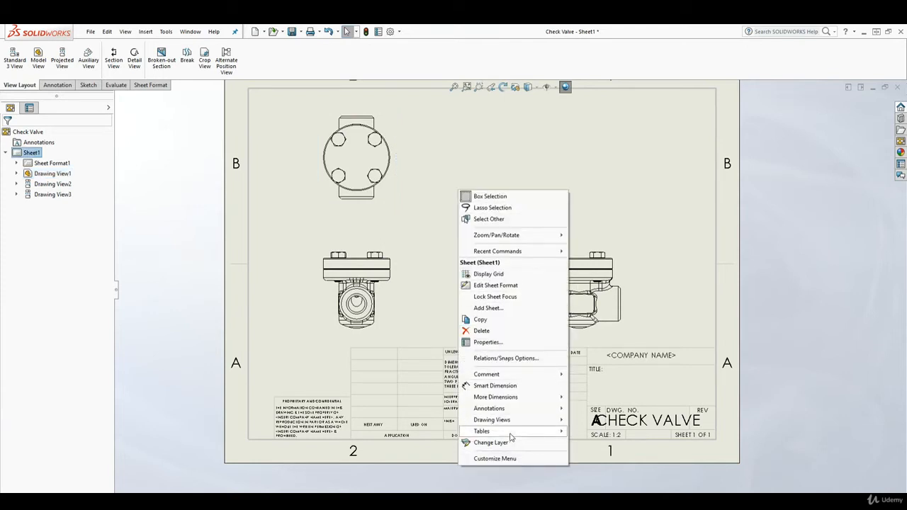
{"action": "left_click", "coordinate": [489, 342]}
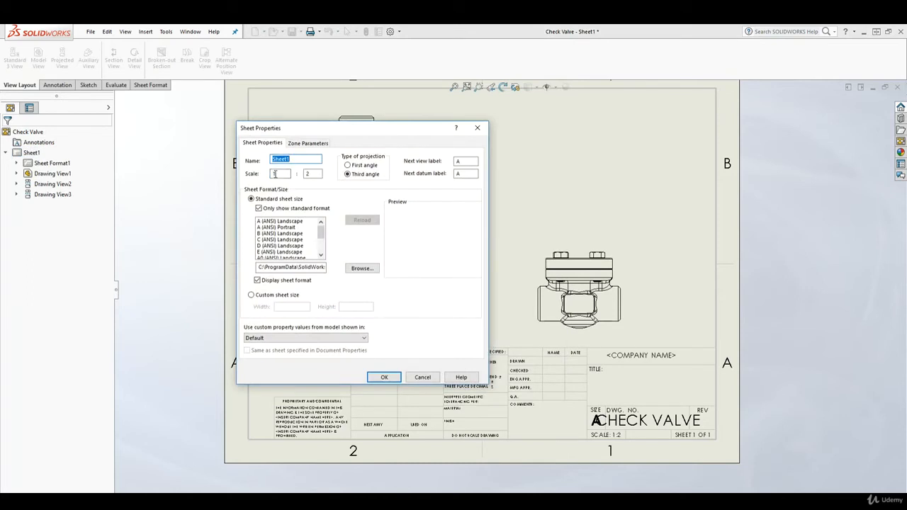
{"action": "left_click", "coordinate": [280, 174]}
{"action": "left_click", "coordinate": [277, 234]}
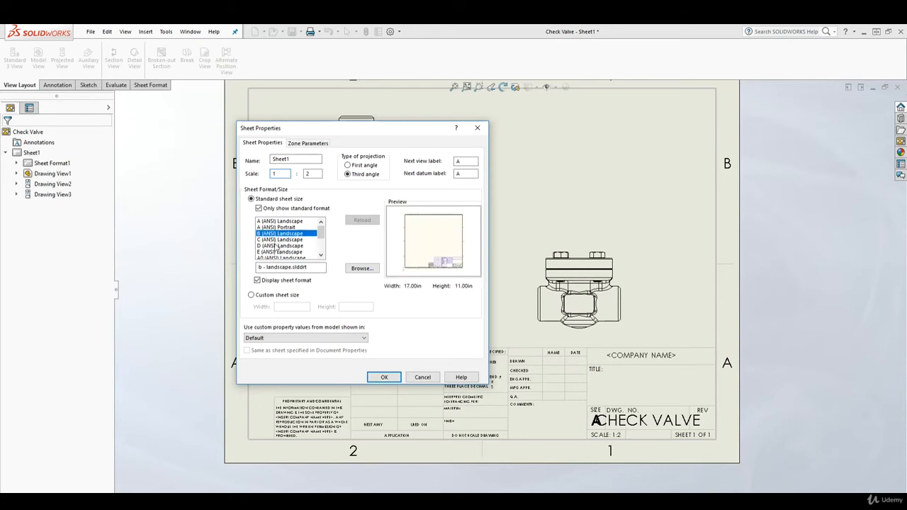
{"action": "left_click", "coordinate": [276, 239]}
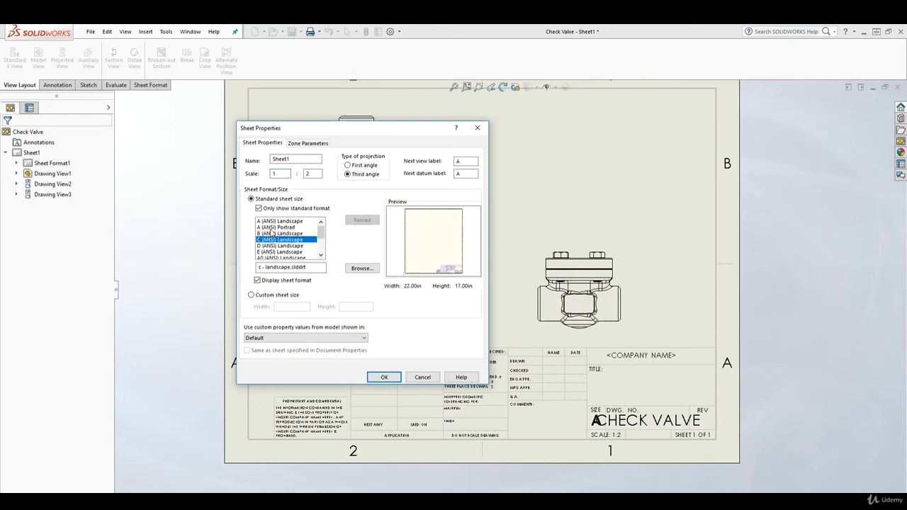
{"action": "left_click", "coordinate": [280, 222]}
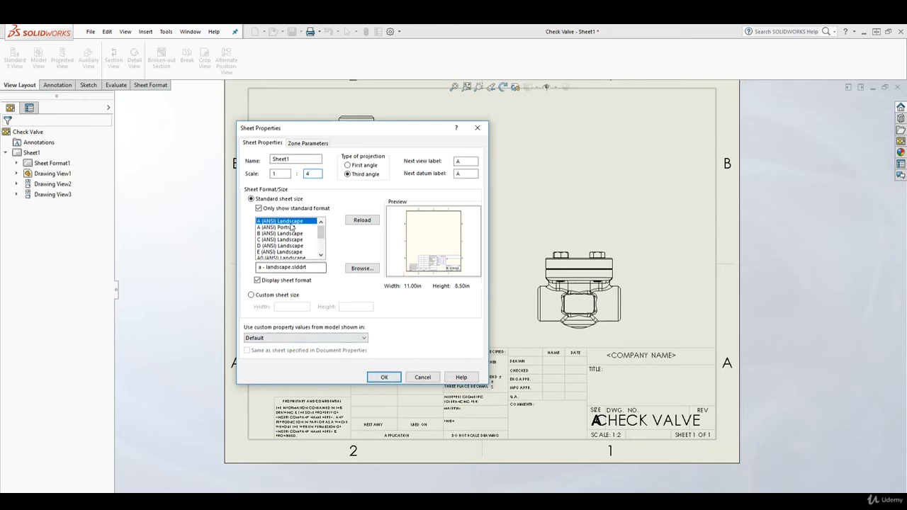
{"action": "left_click", "coordinate": [383, 376]}
- Switch the top view from its custom scale to the sheet scale
{"action": "scroll", "coordinate": [437, 317], "scroll_direction": "up", "scroll_amount": 3}
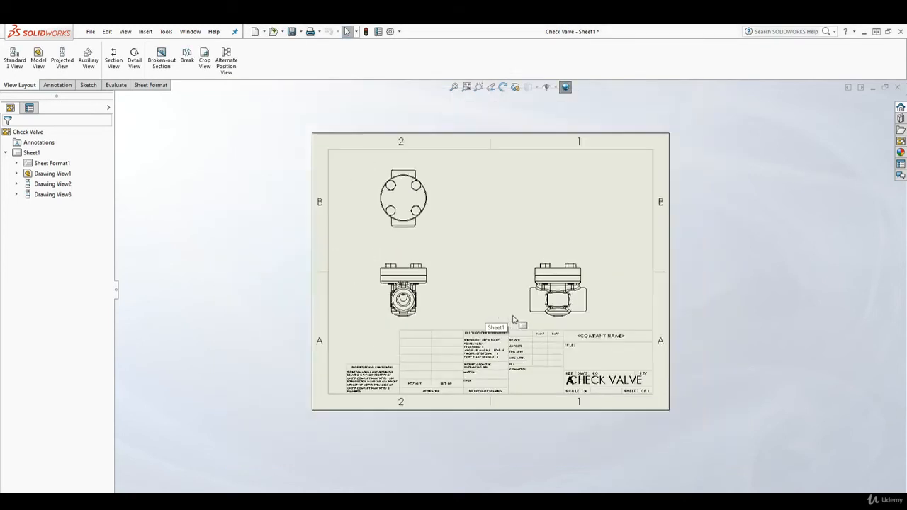
{"action": "left_click", "coordinate": [427, 243]}
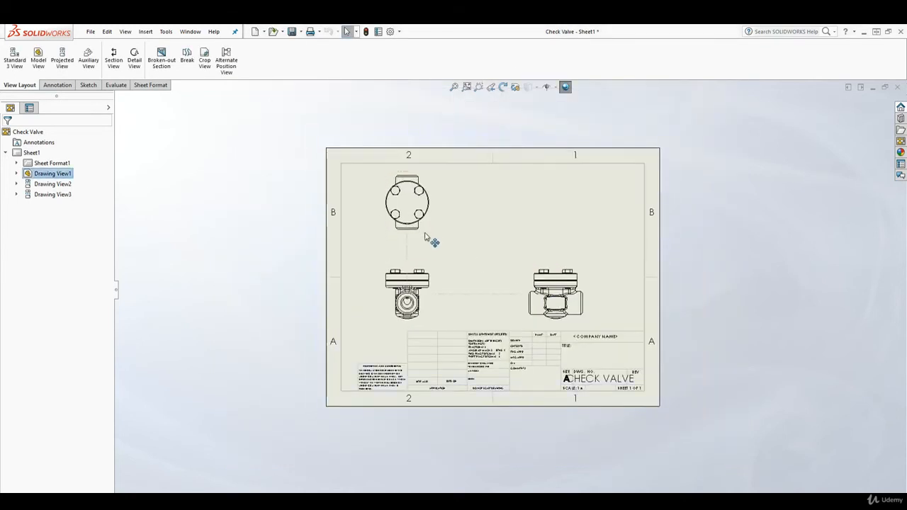
{"action": "scroll", "coordinate": [567, 368], "scroll_direction": "down", "scroll_amount": 2}
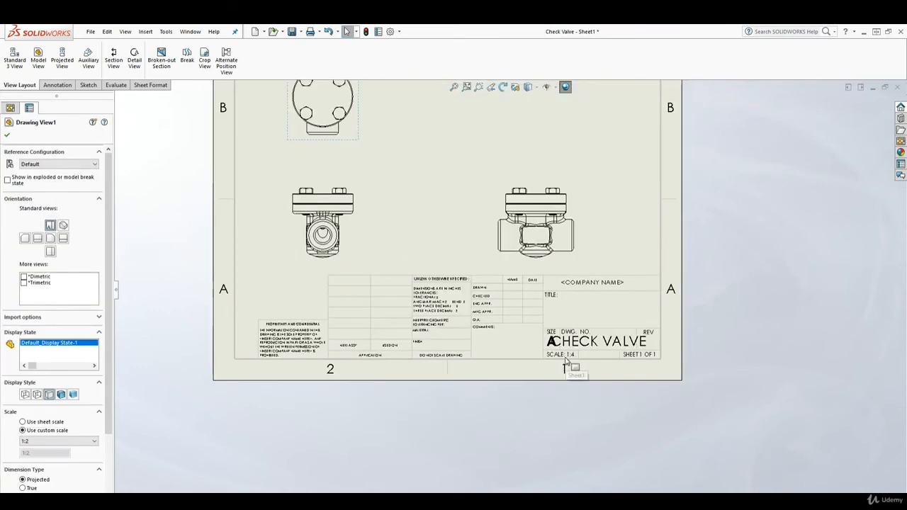
{"action": "left_click", "coordinate": [23, 422]}
{"action": "key", "text": "f"}
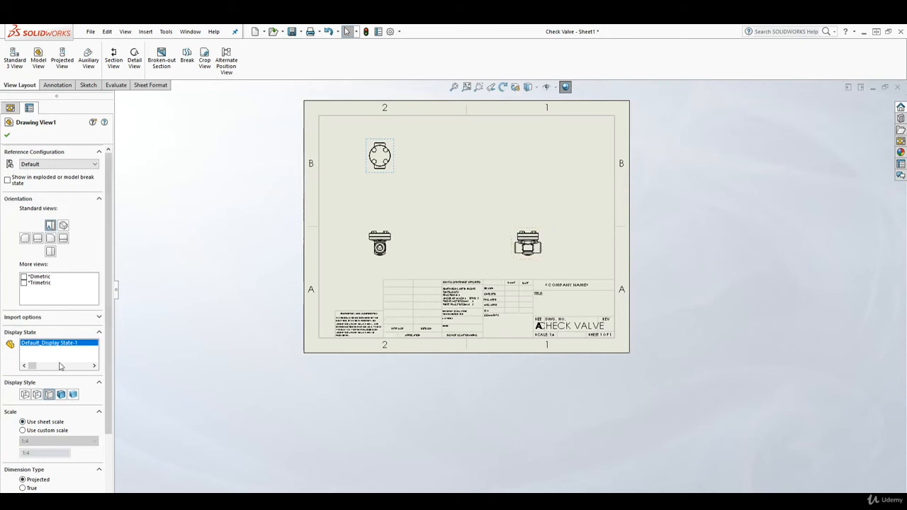
- Set the scale of Sheet1 to 1:2 in its sheet properties, keeping third angle projection
{"action": "right_click", "coordinate": [441, 241]}
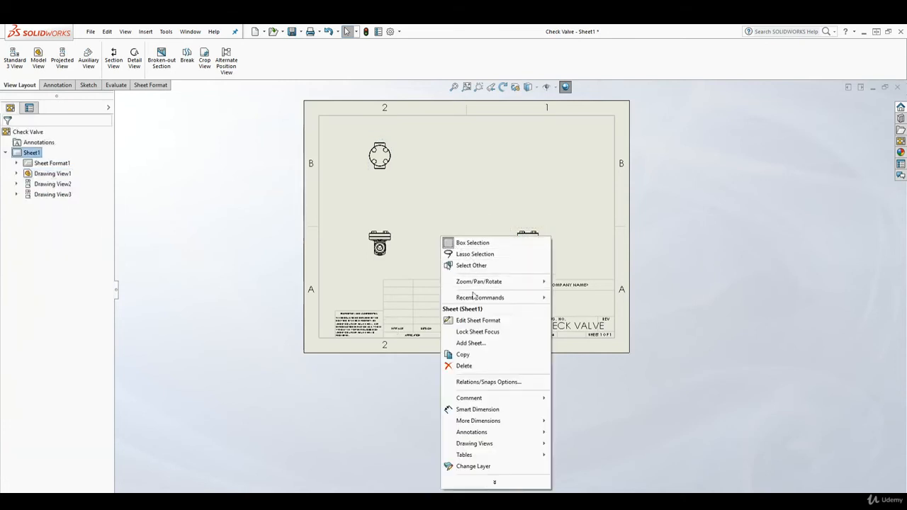
{"action": "left_click", "coordinate": [495, 482]}
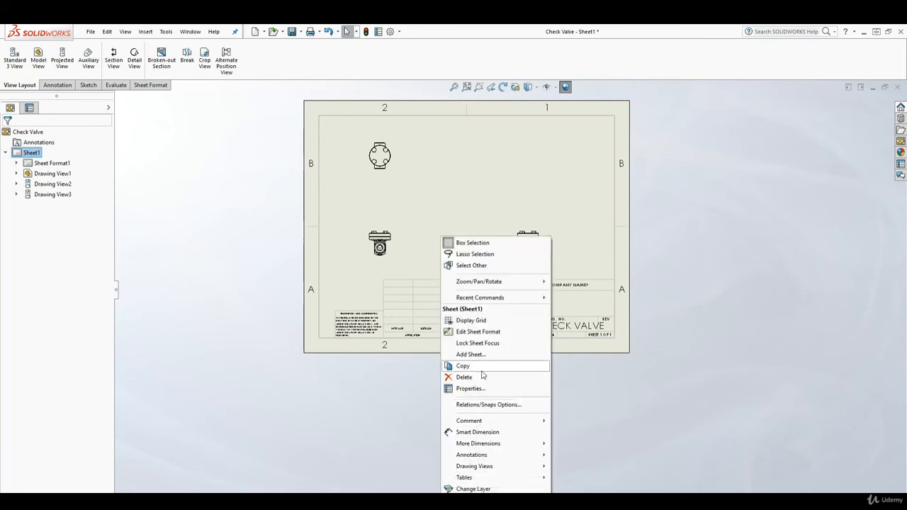
{"action": "left_click", "coordinate": [479, 392]}
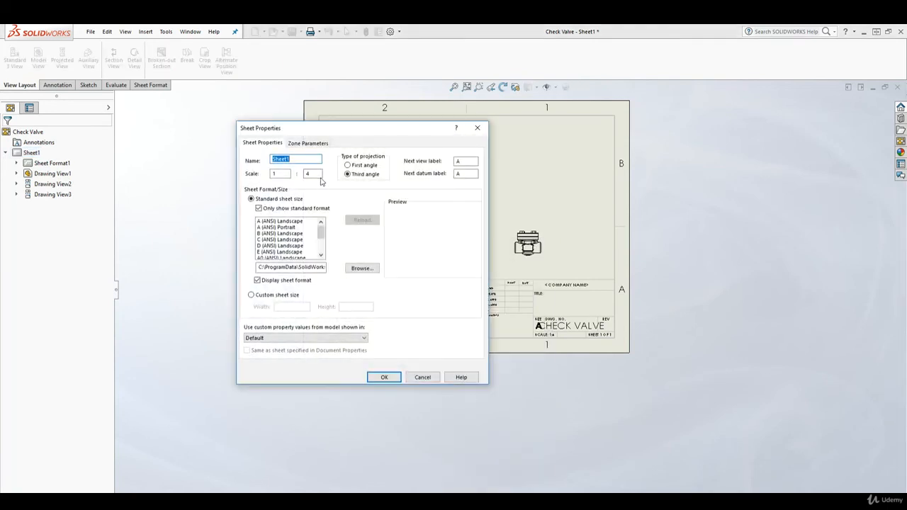
{"action": "left_click_drag", "start_coordinate": [319, 173], "coordinate": [300, 175]}
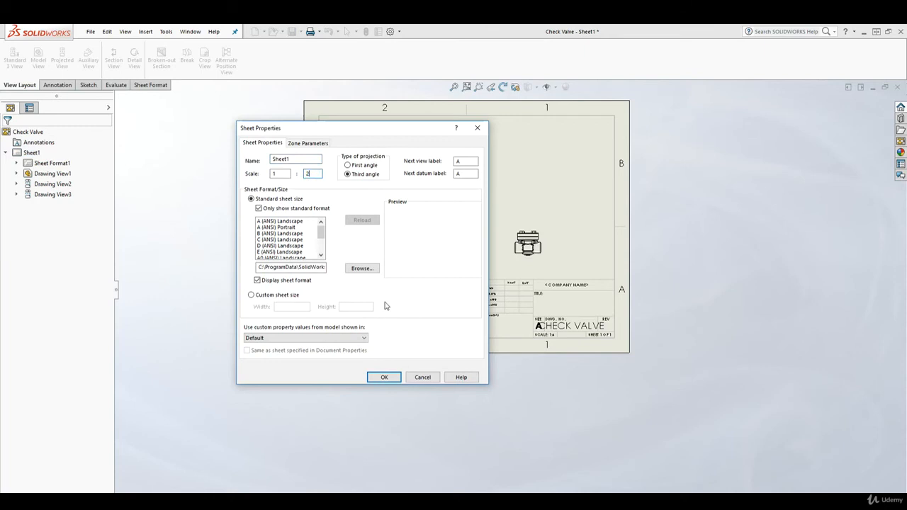
{"action": "left_click", "coordinate": [383, 377]}
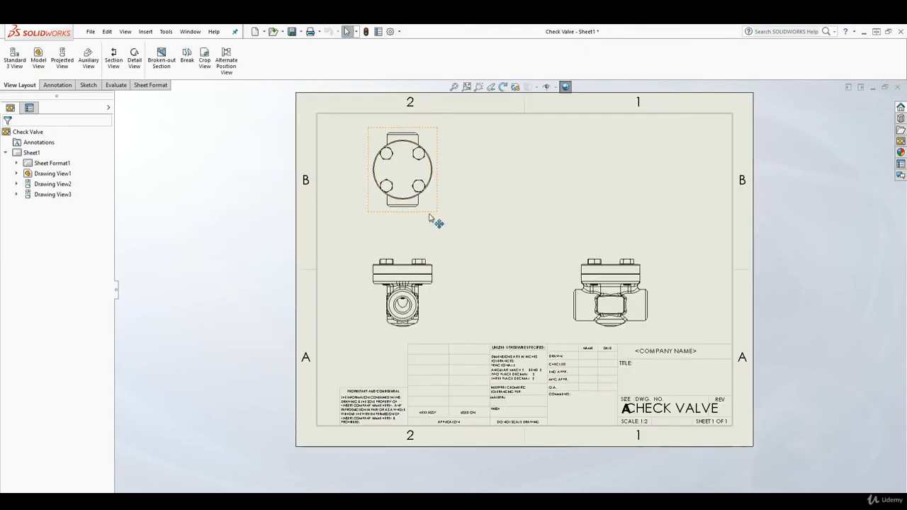
- Move the top view slightly down towards the front view and finish adjusting the placement of the views
{"action": "left_click_drag", "start_coordinate": [428, 215], "coordinate": [426, 226]}
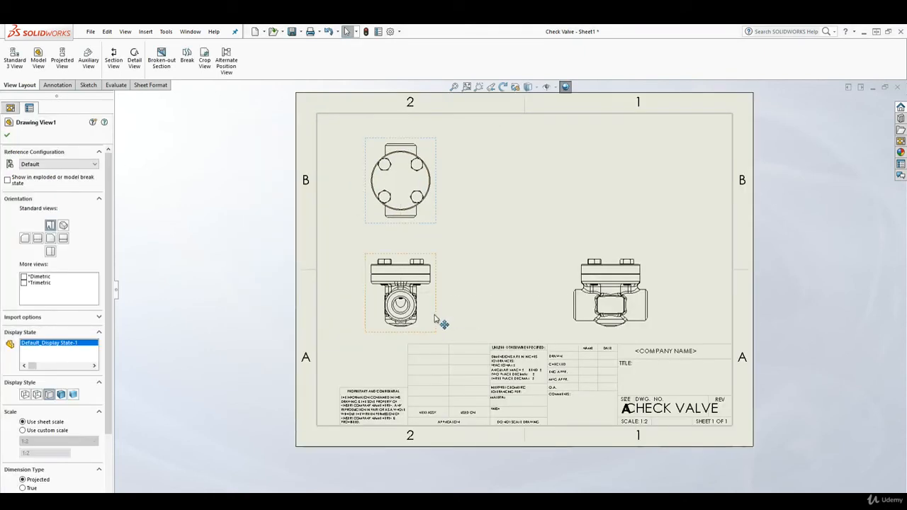
{"action": "left_click", "coordinate": [624, 306]}
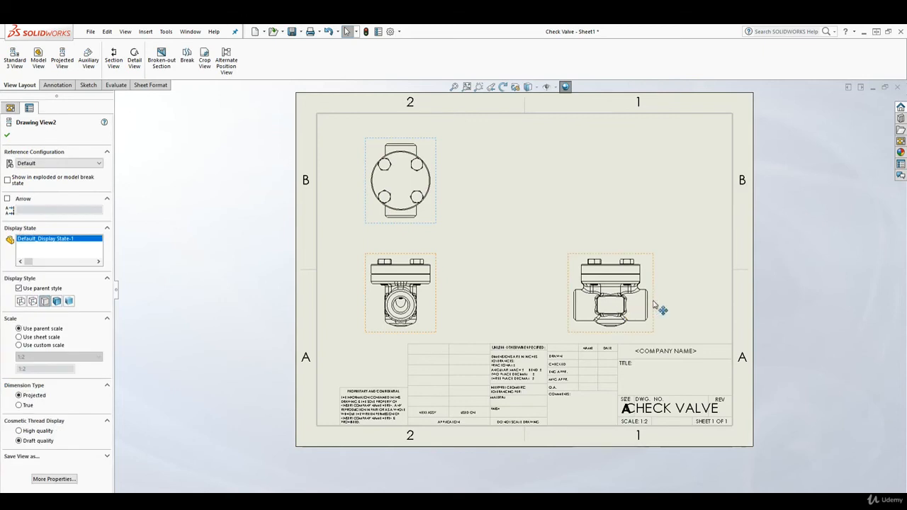
{"action": "left_click_drag", "start_coordinate": [653, 300], "coordinate": [653, 293]}
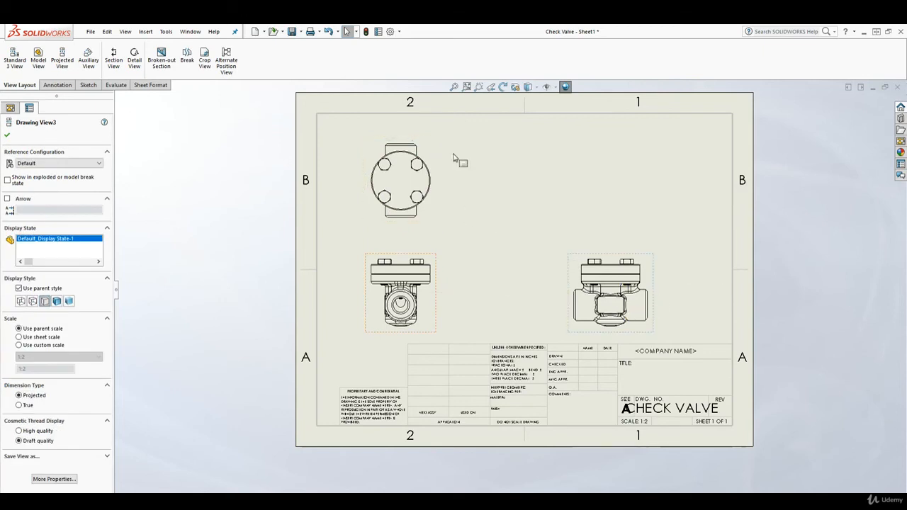
{"action": "left_click", "coordinate": [7, 135]}
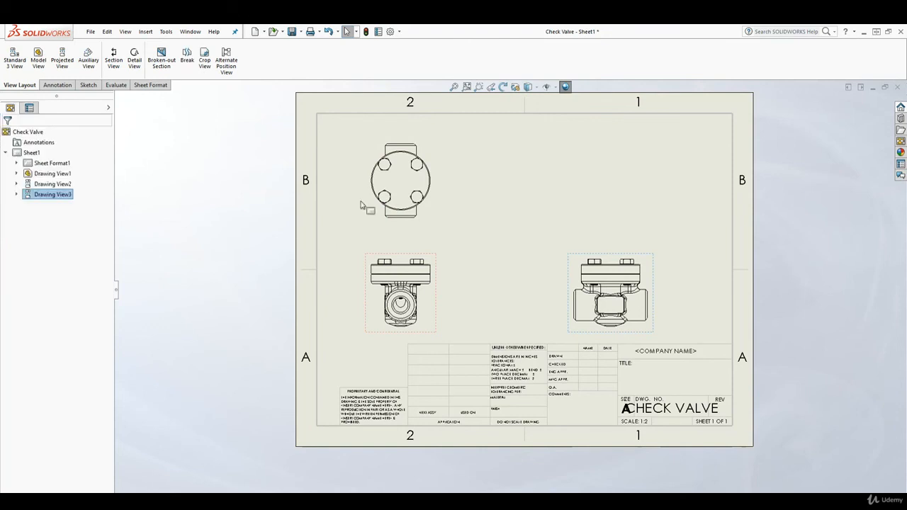
- Save the drawing as Check Valve in the Check Valve folder, with the Drawing (*.drw;*.slddrw) file type
{"action": "left_click", "coordinate": [291, 32]}
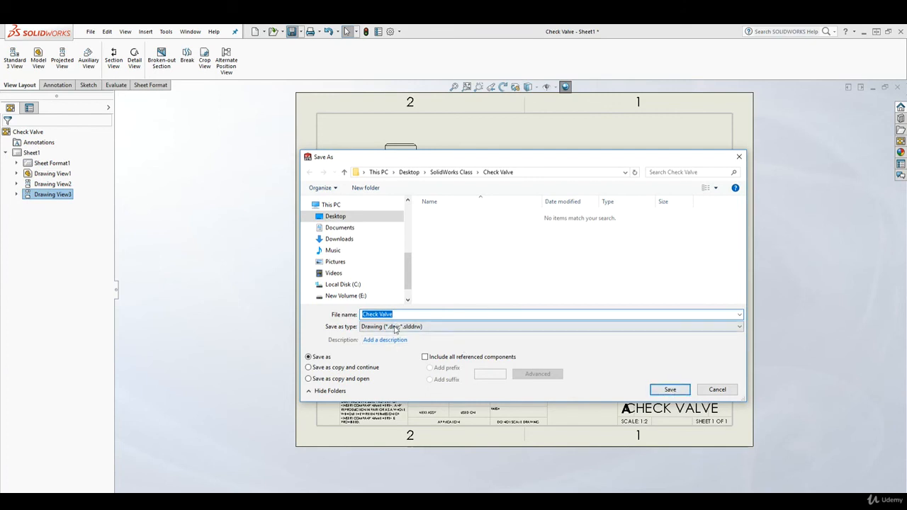
{"action": "left_click", "coordinate": [672, 390]}
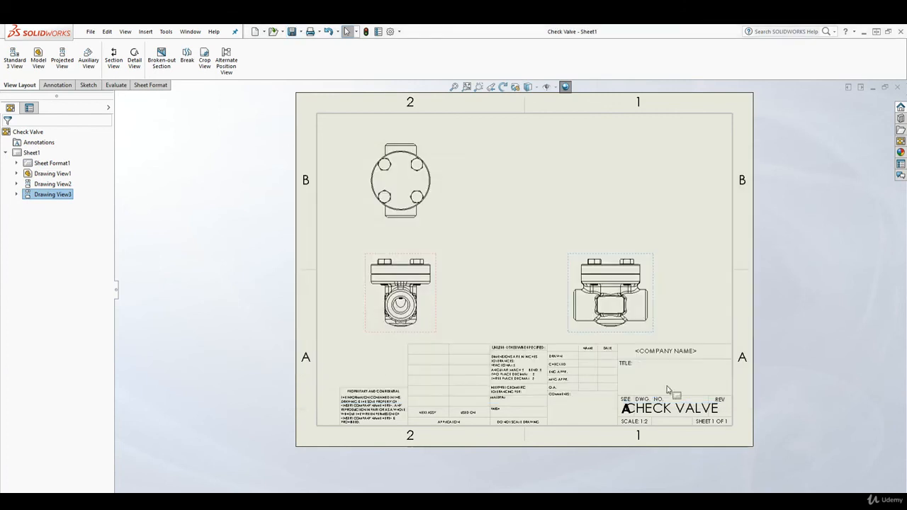